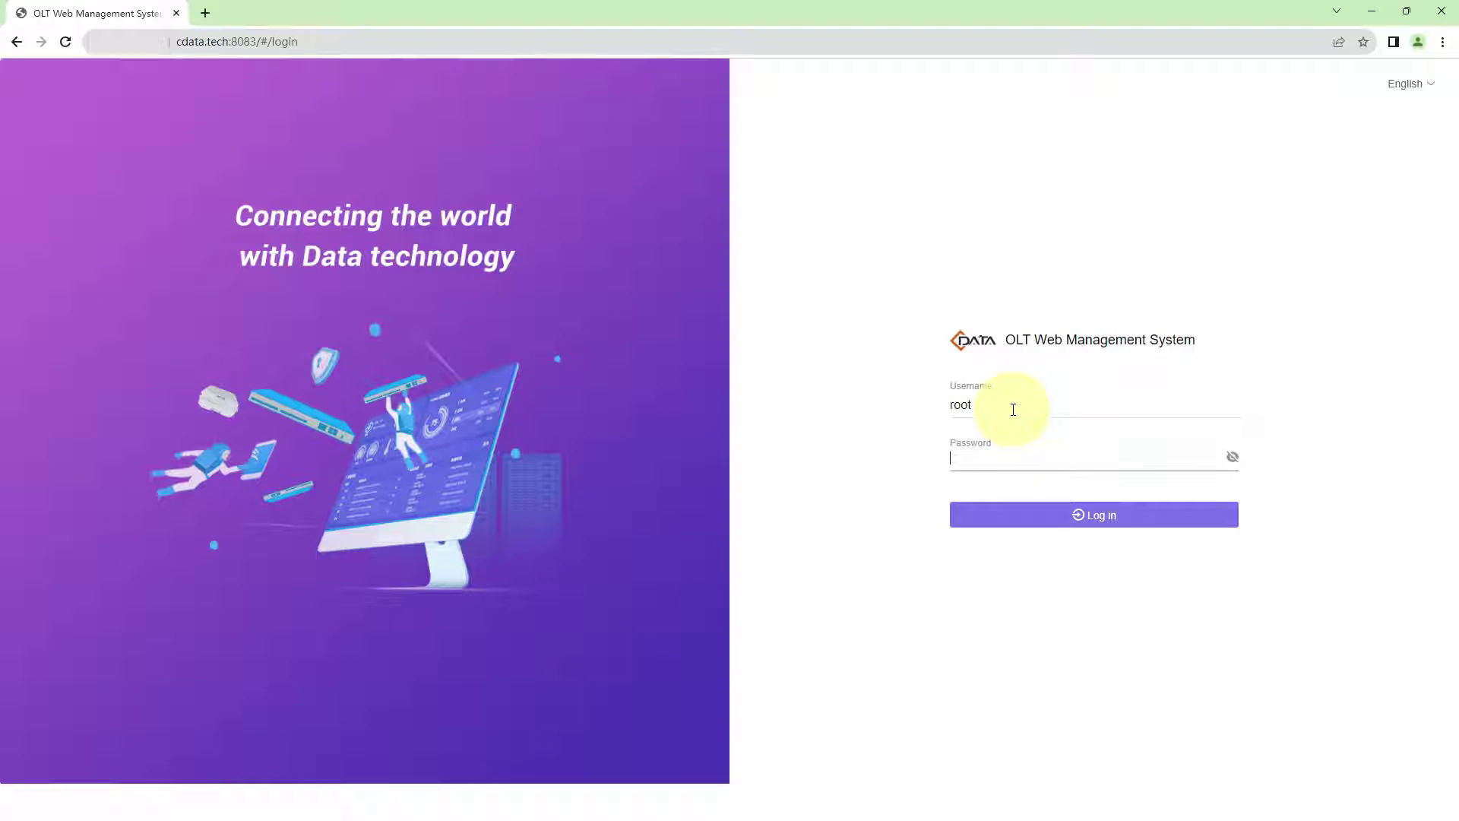
# - Log in to the OLT web management system as root with its password
pyautogui.press('Return')
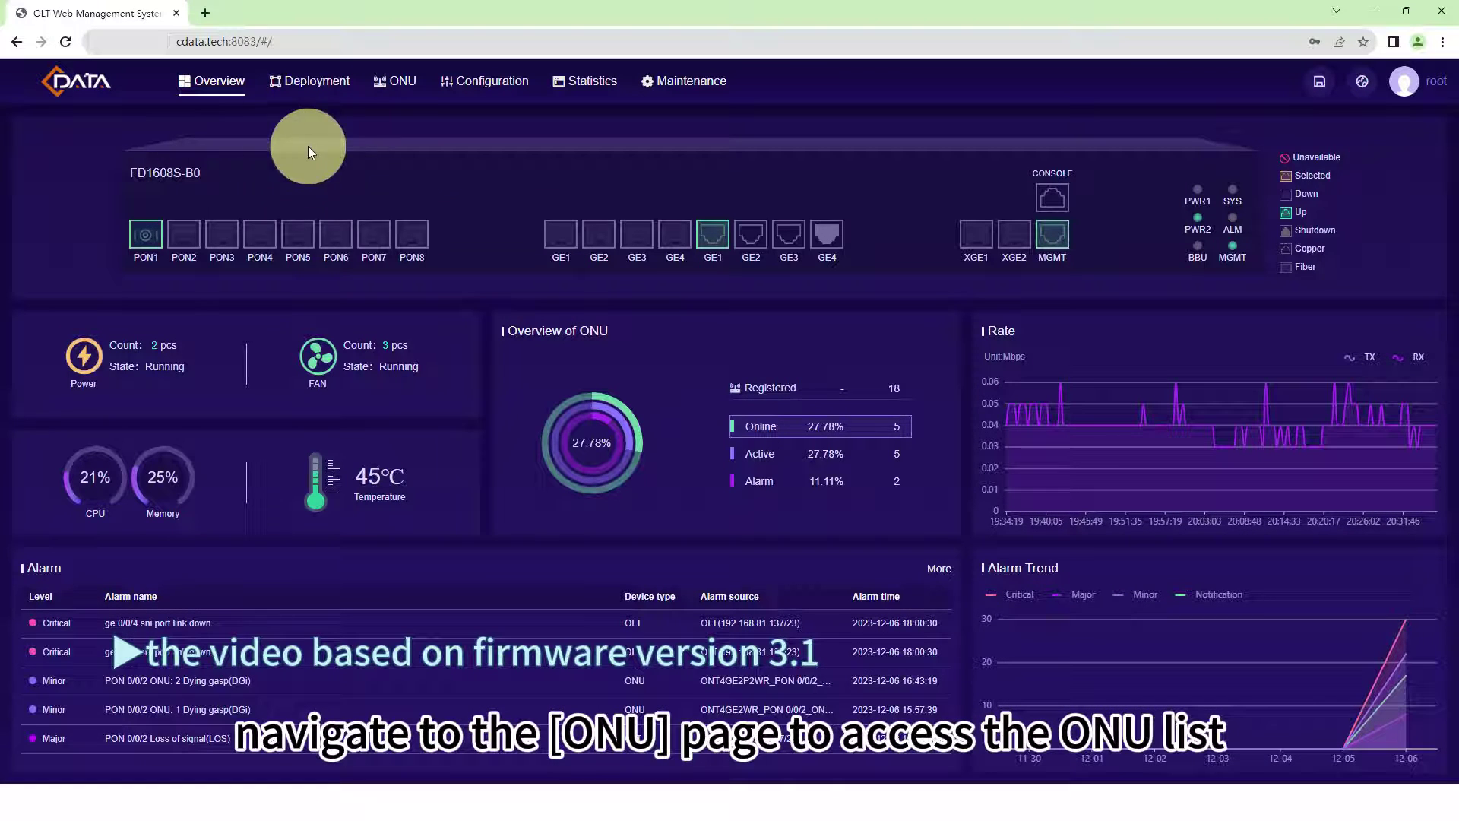
# - Open the Config page for ONU 3 (ONT4GE2P2WR, PON 0/0/1) from the ONU list
pyautogui.click(397, 85)
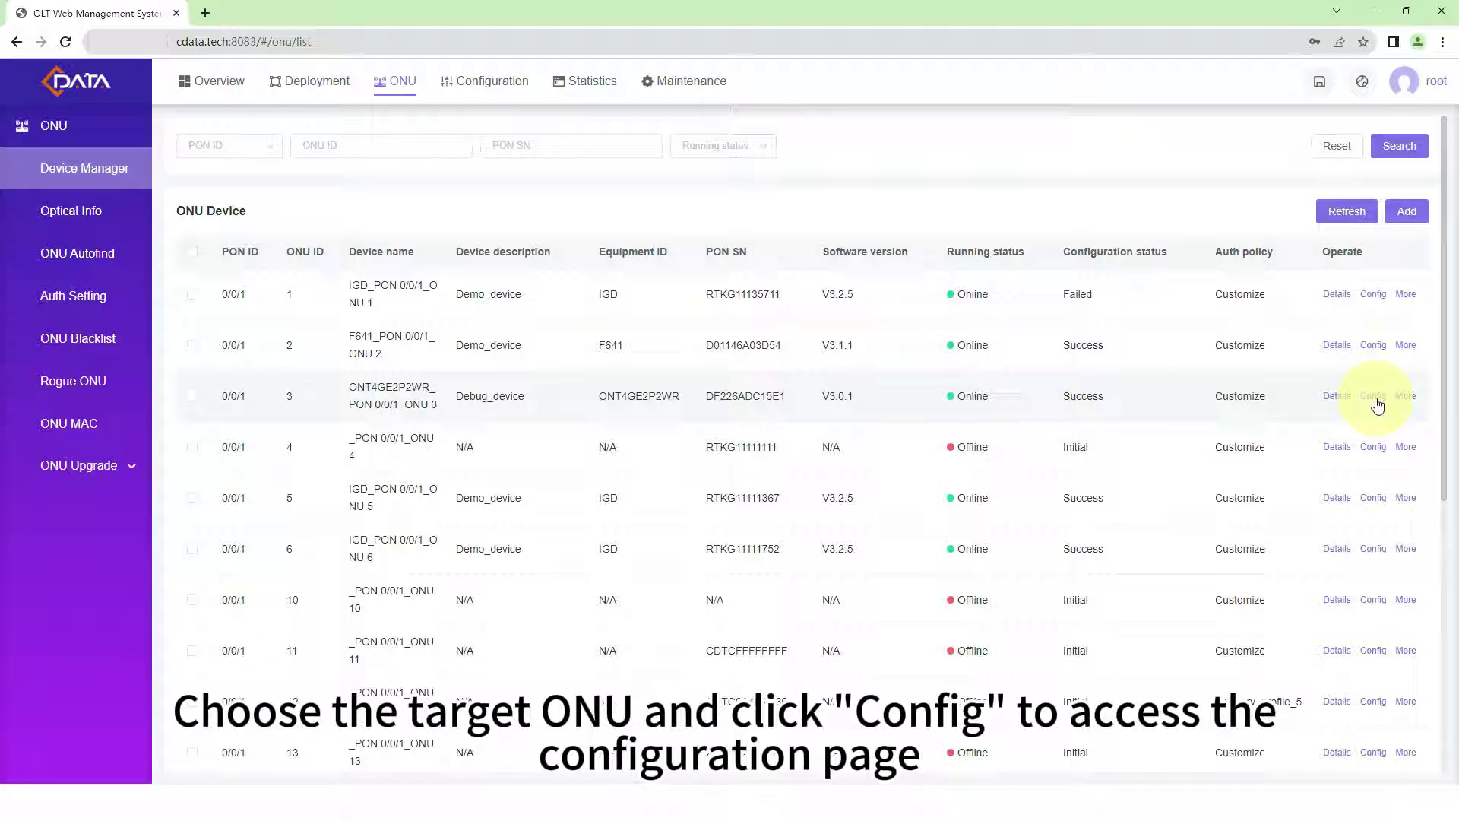
pyautogui.click(1373, 396)
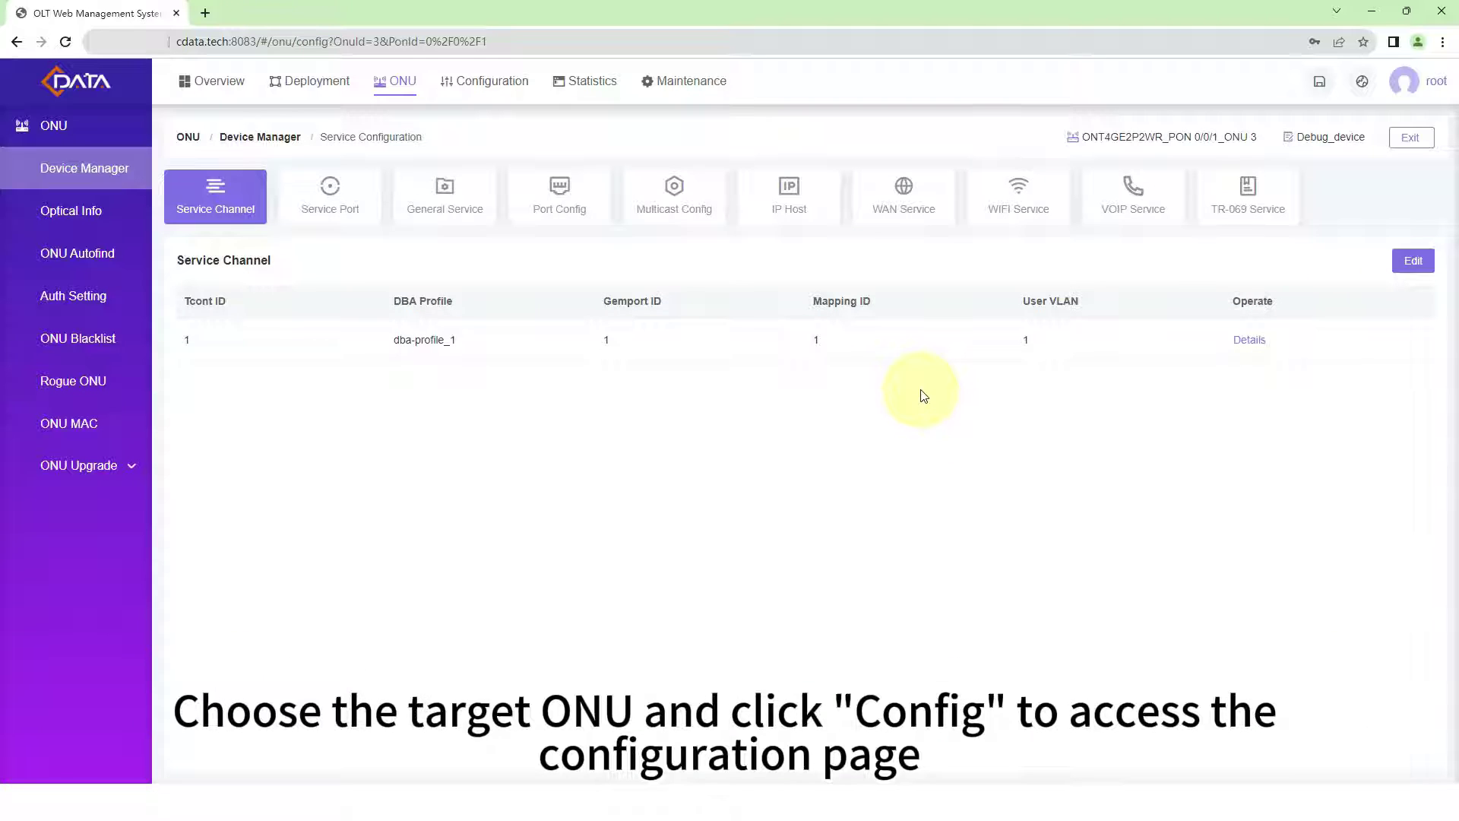
# - Add IP Host 0 to ONU 3 with VLAN 100 and DHCP addressing mode
pyautogui.click(811, 194)
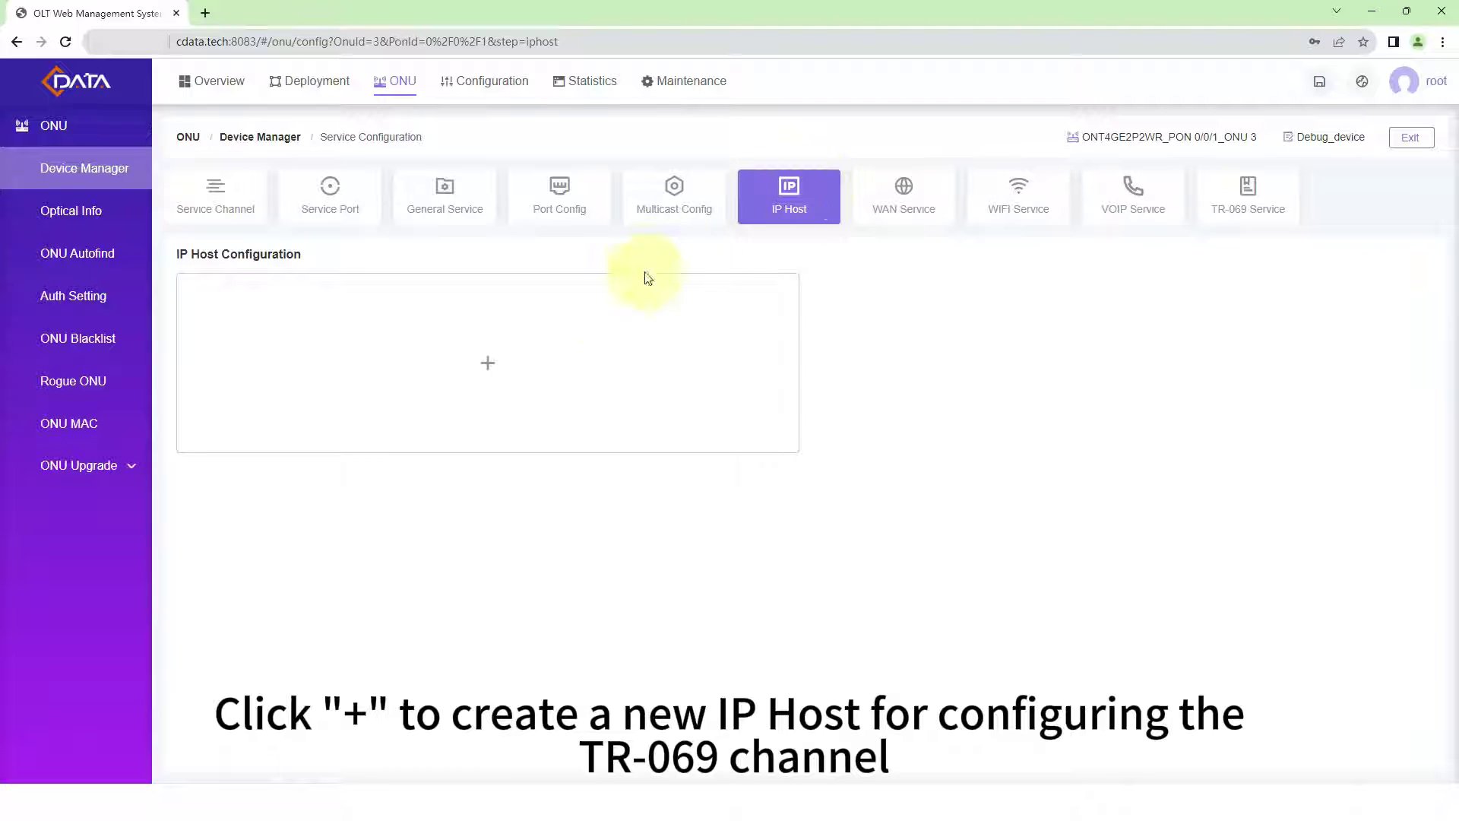
pyautogui.click(507, 363)
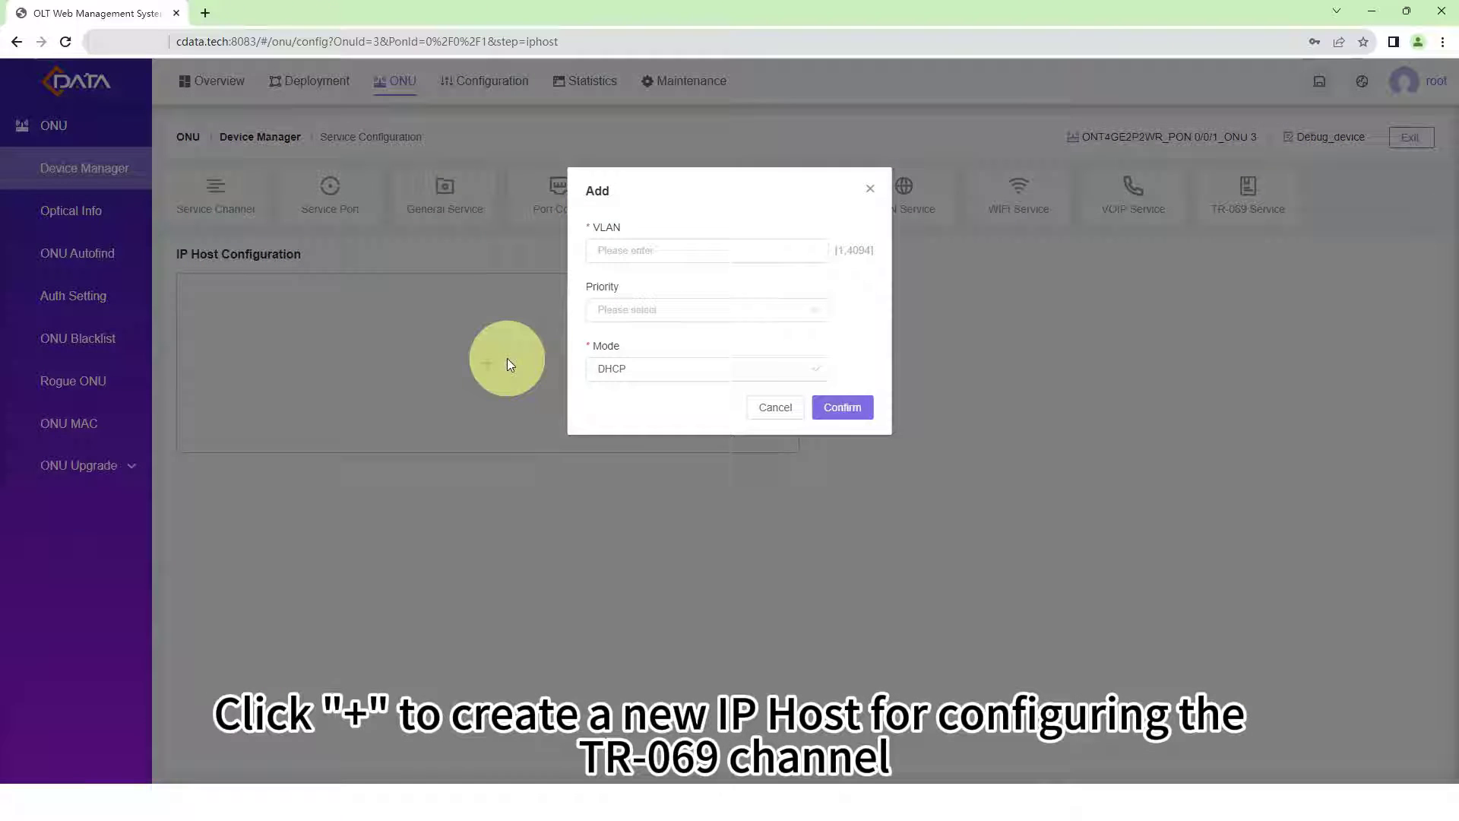
pyautogui.click(647, 252)
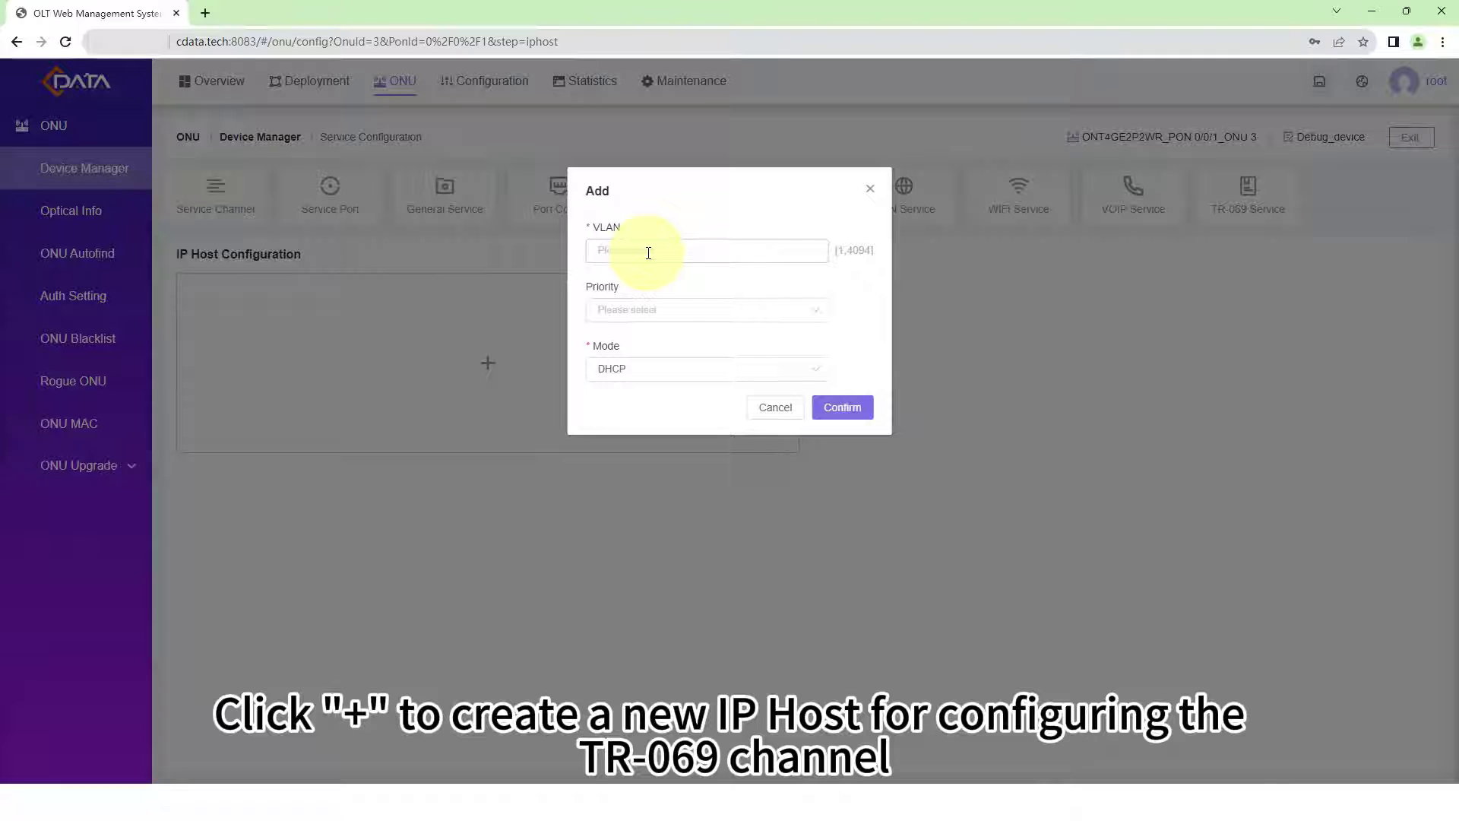
pyautogui.write('1')
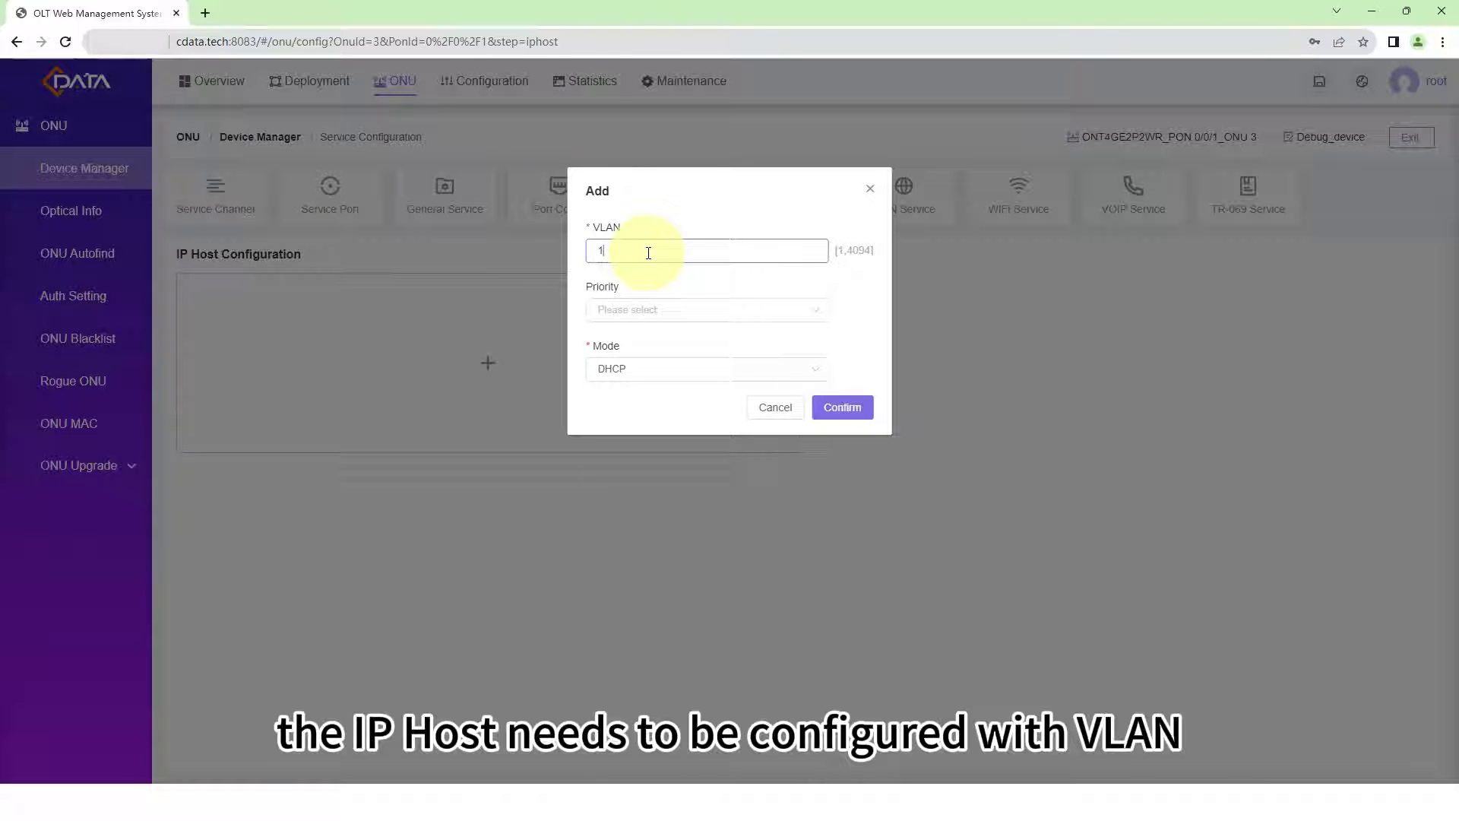
pyautogui.write('00')
pyautogui.click(628, 367)
pyautogui.click(618, 409)
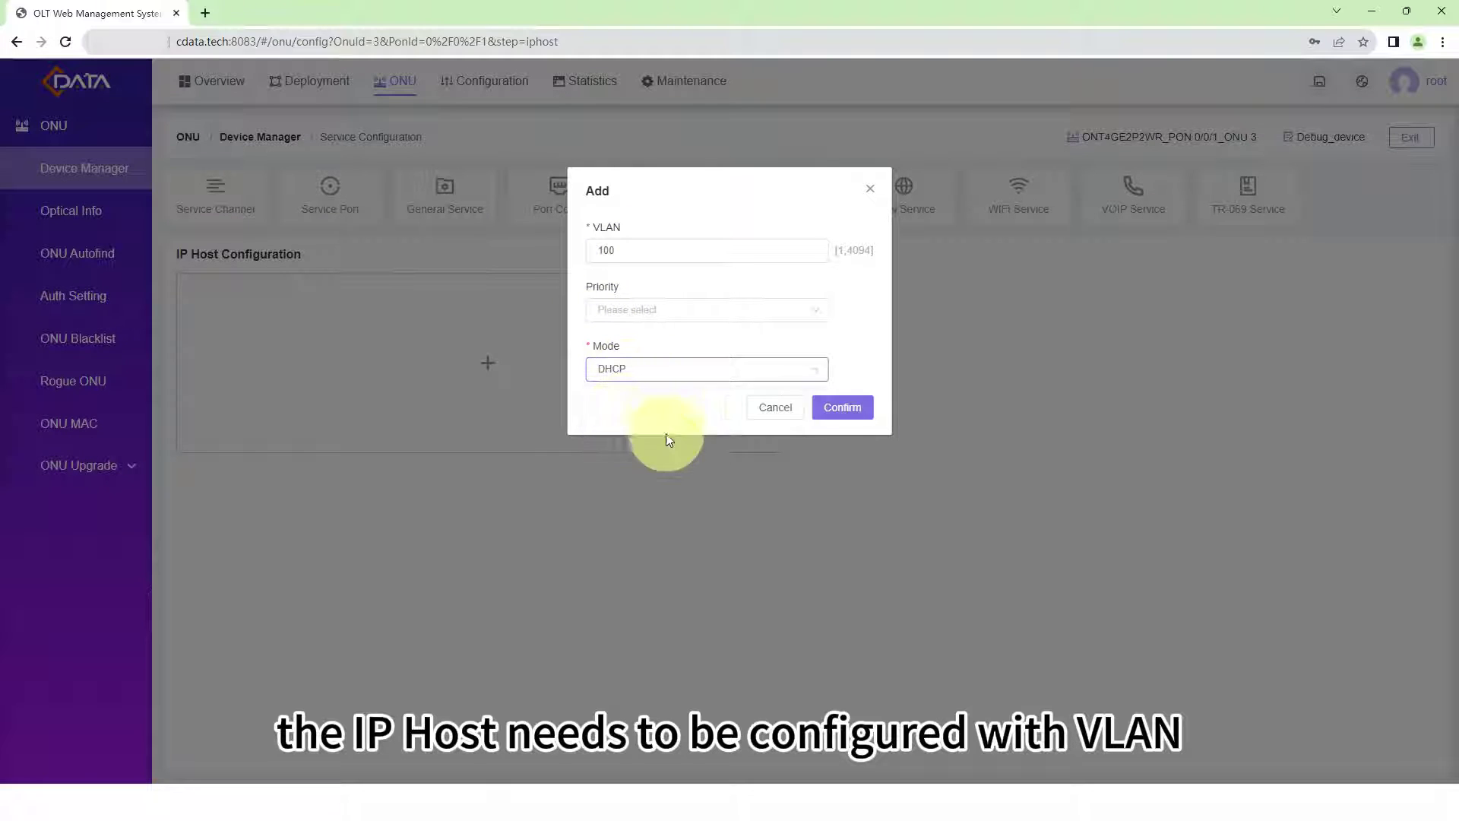
pyautogui.click(843, 408)
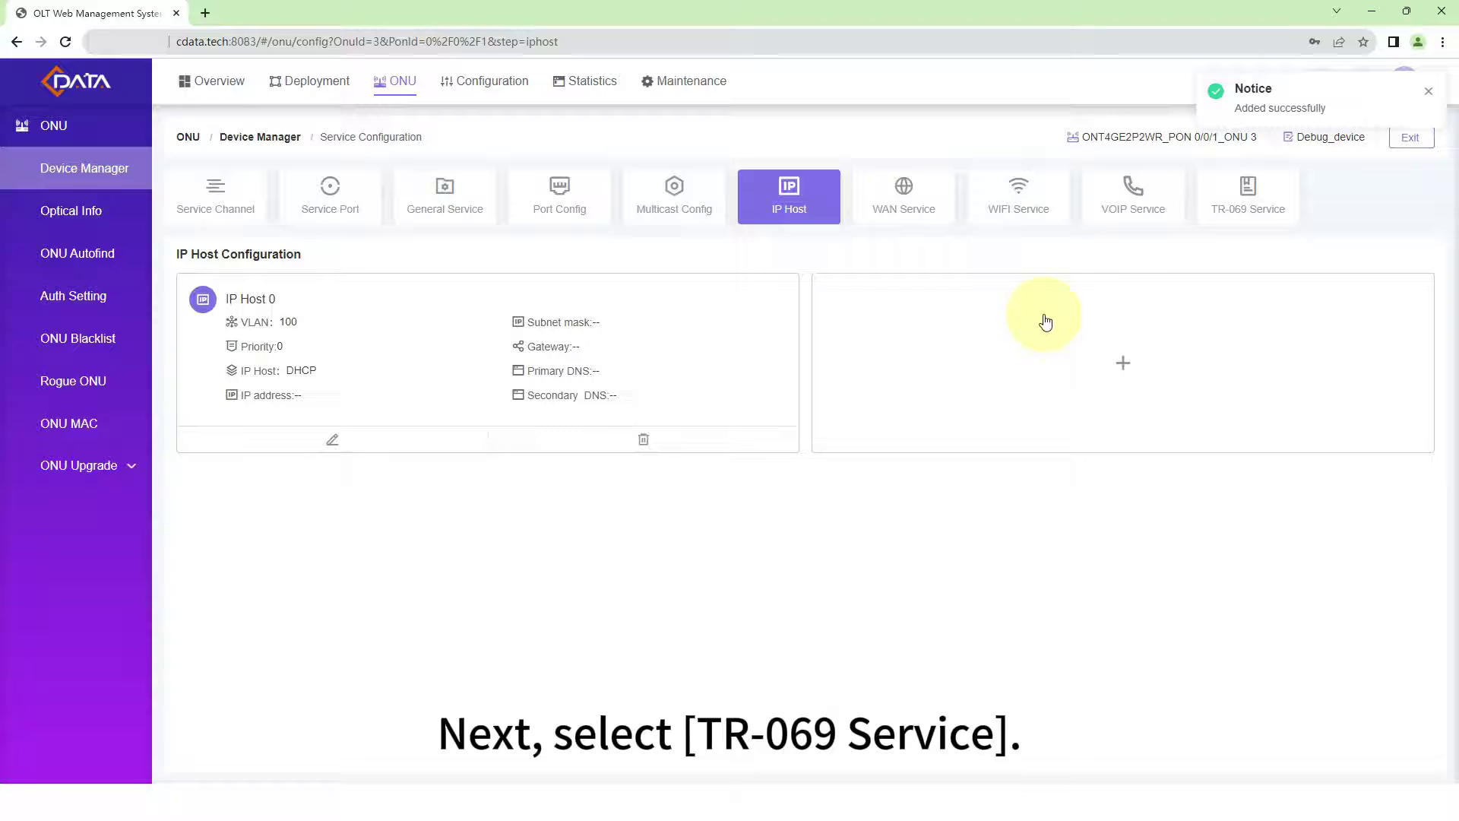
# - Set TR-069 configuration to Concern, bind it to IP Host 0, and enable TR-069
pyautogui.click(1237, 212)
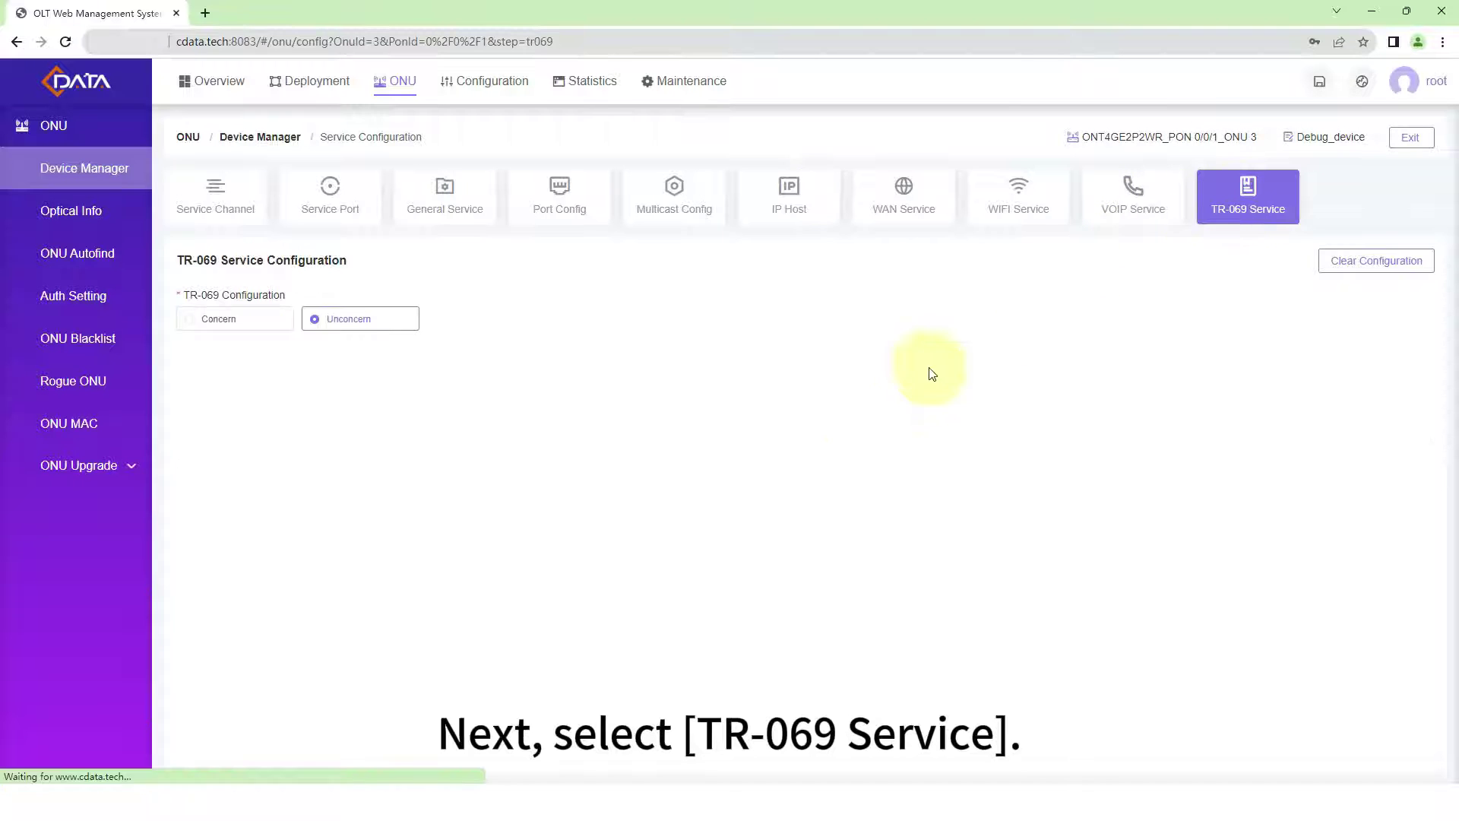
pyautogui.click(262, 322)
pyautogui.click(845, 465)
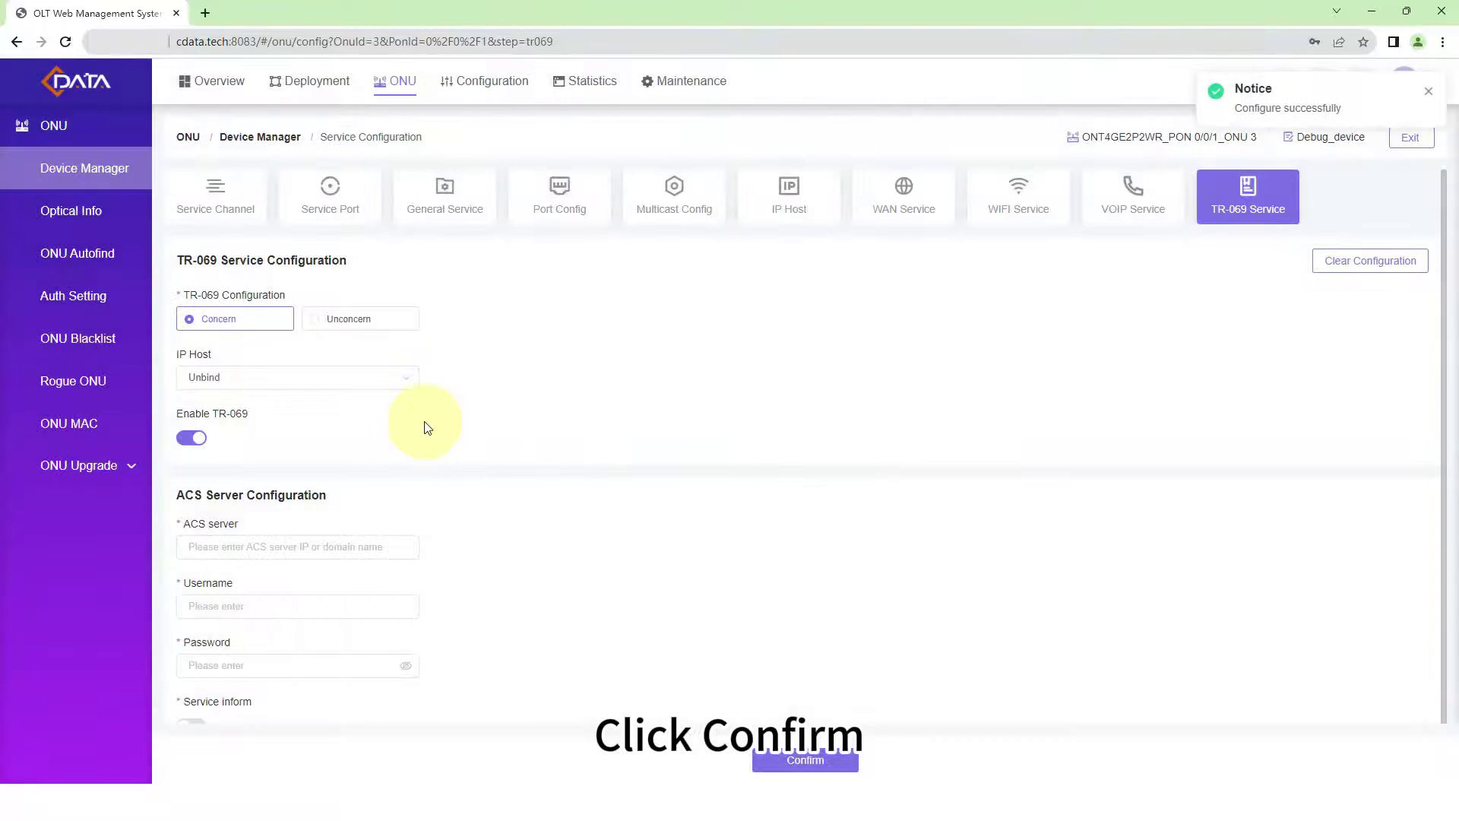
pyautogui.click(317, 384)
pyautogui.click(280, 444)
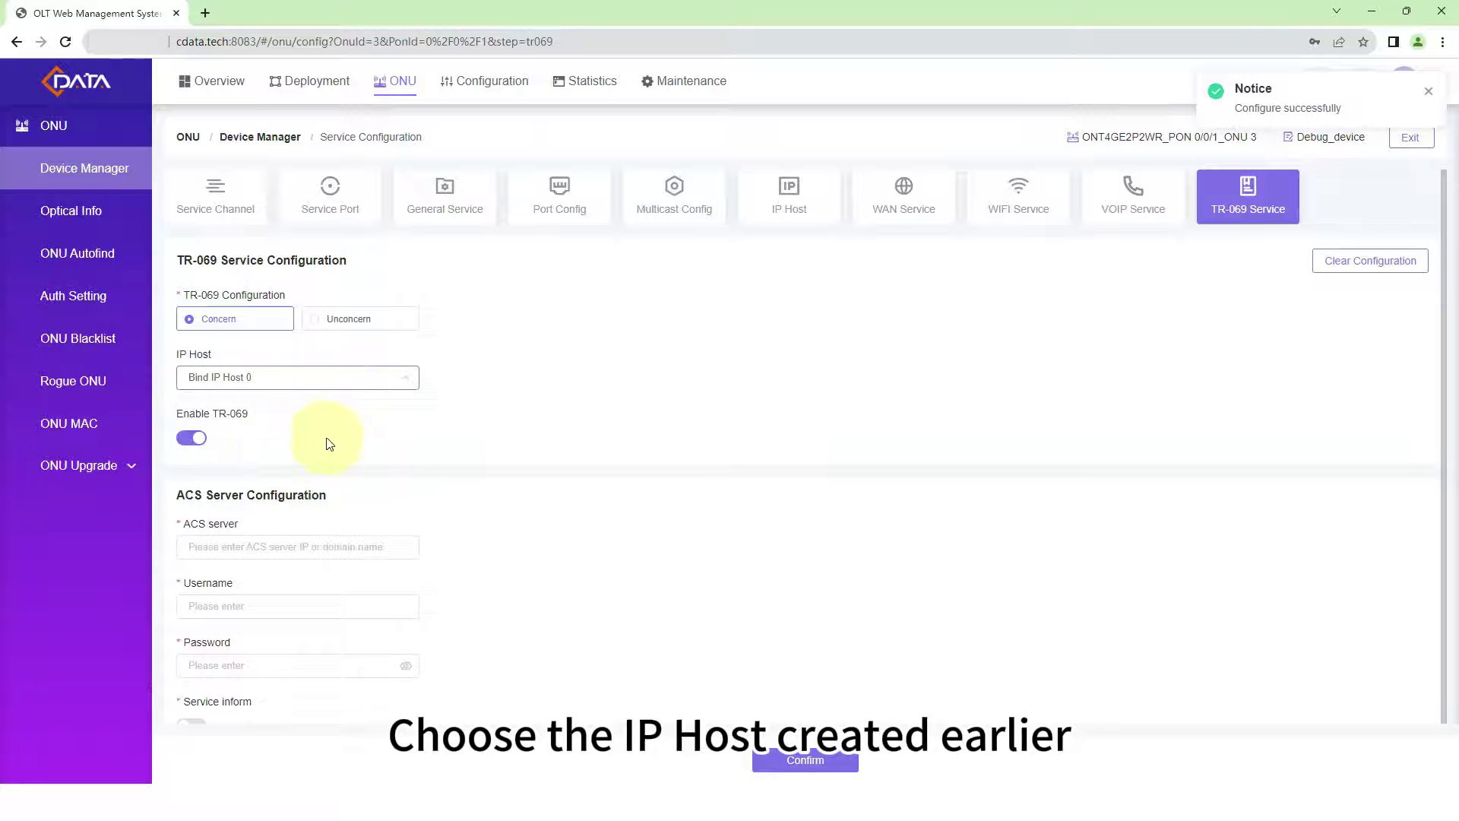
pyautogui.click(191, 439)
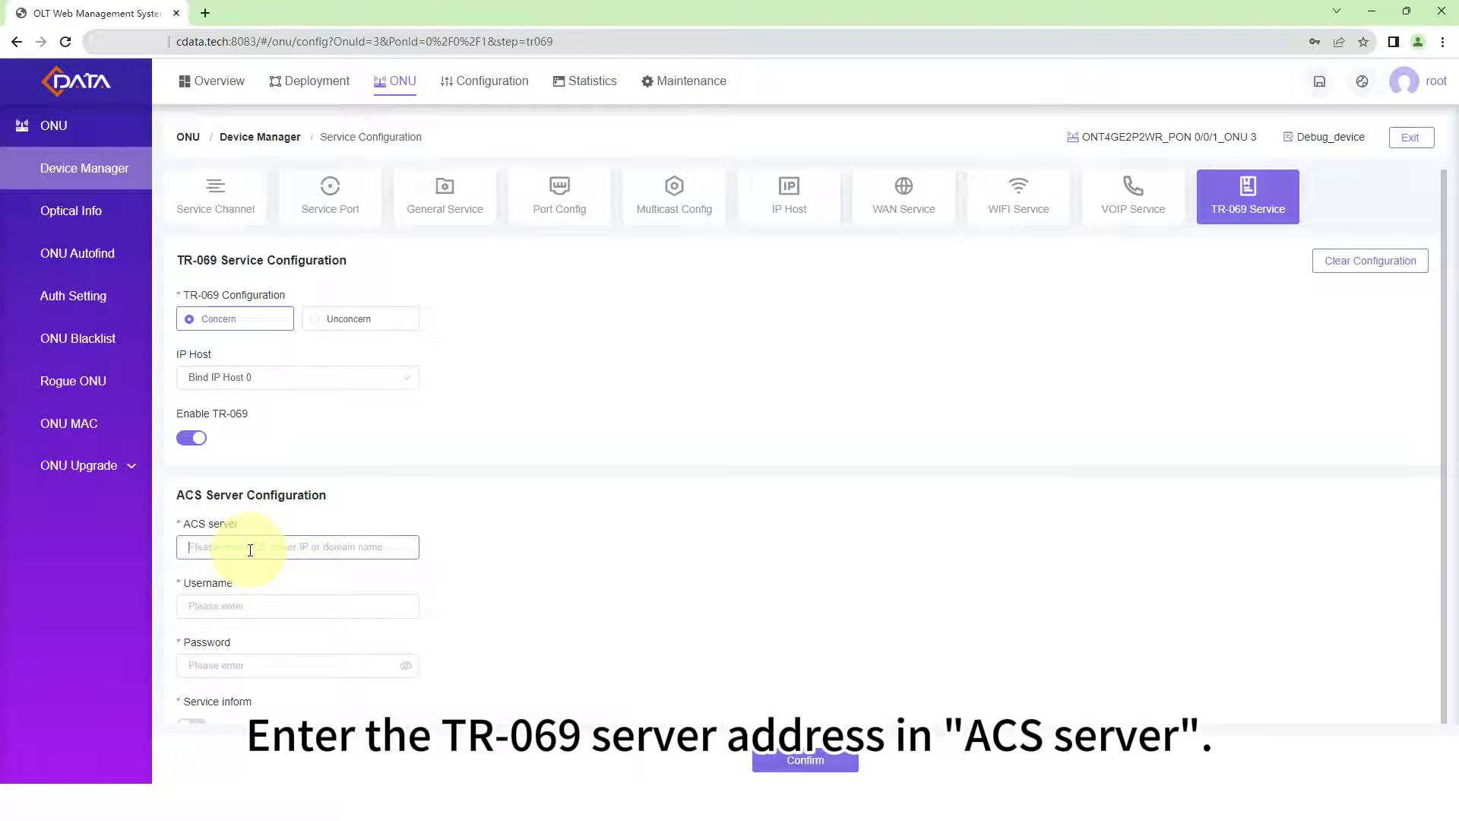
pyautogui.write('192')
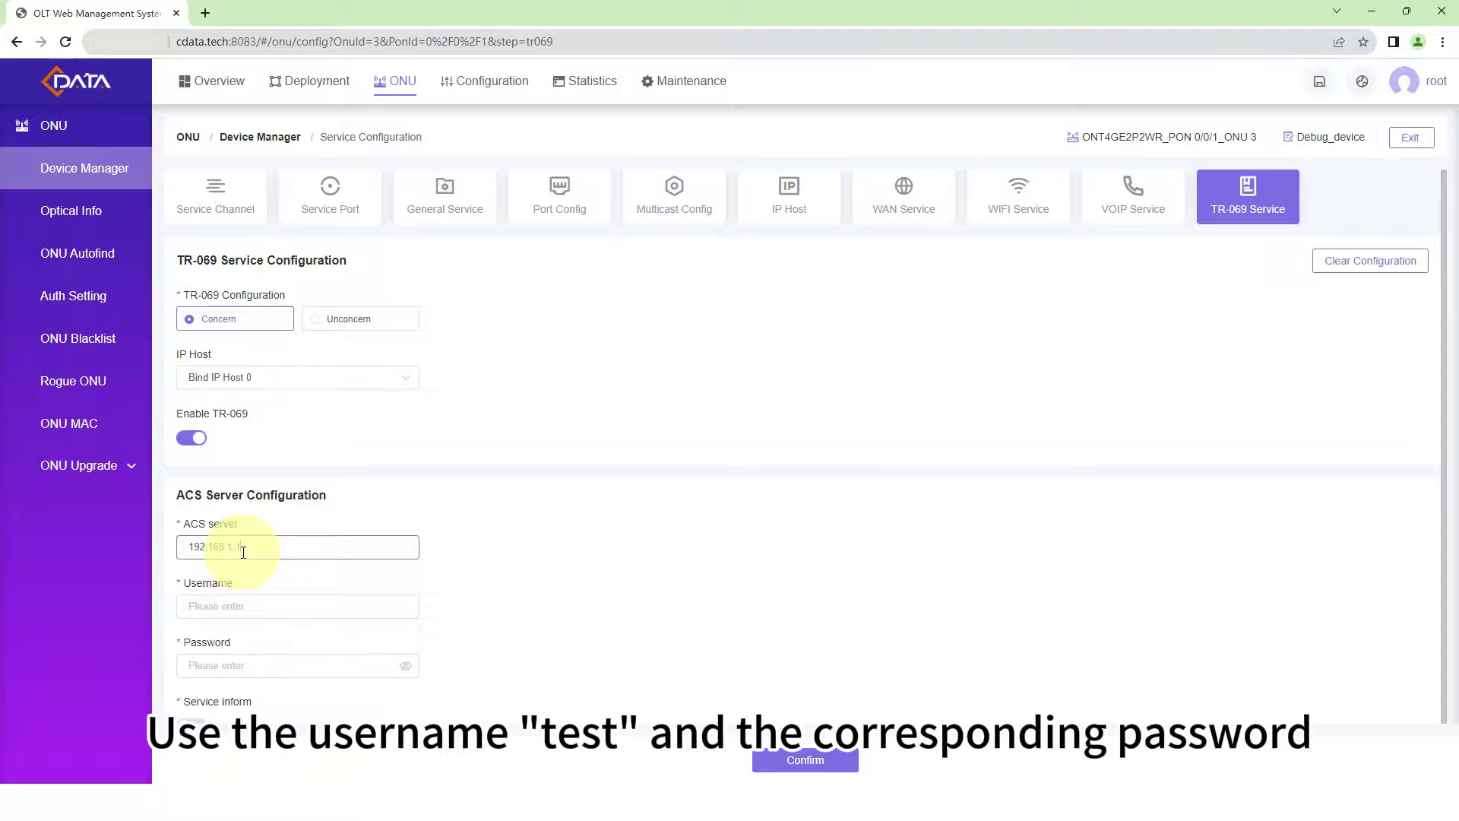
pyautogui.write('.168.1.1')
# - Save ACS server 192.168.1.1, user test, a password, and service inform every 60 seconds
pyautogui.click(238, 608)
pyautogui.write('t')
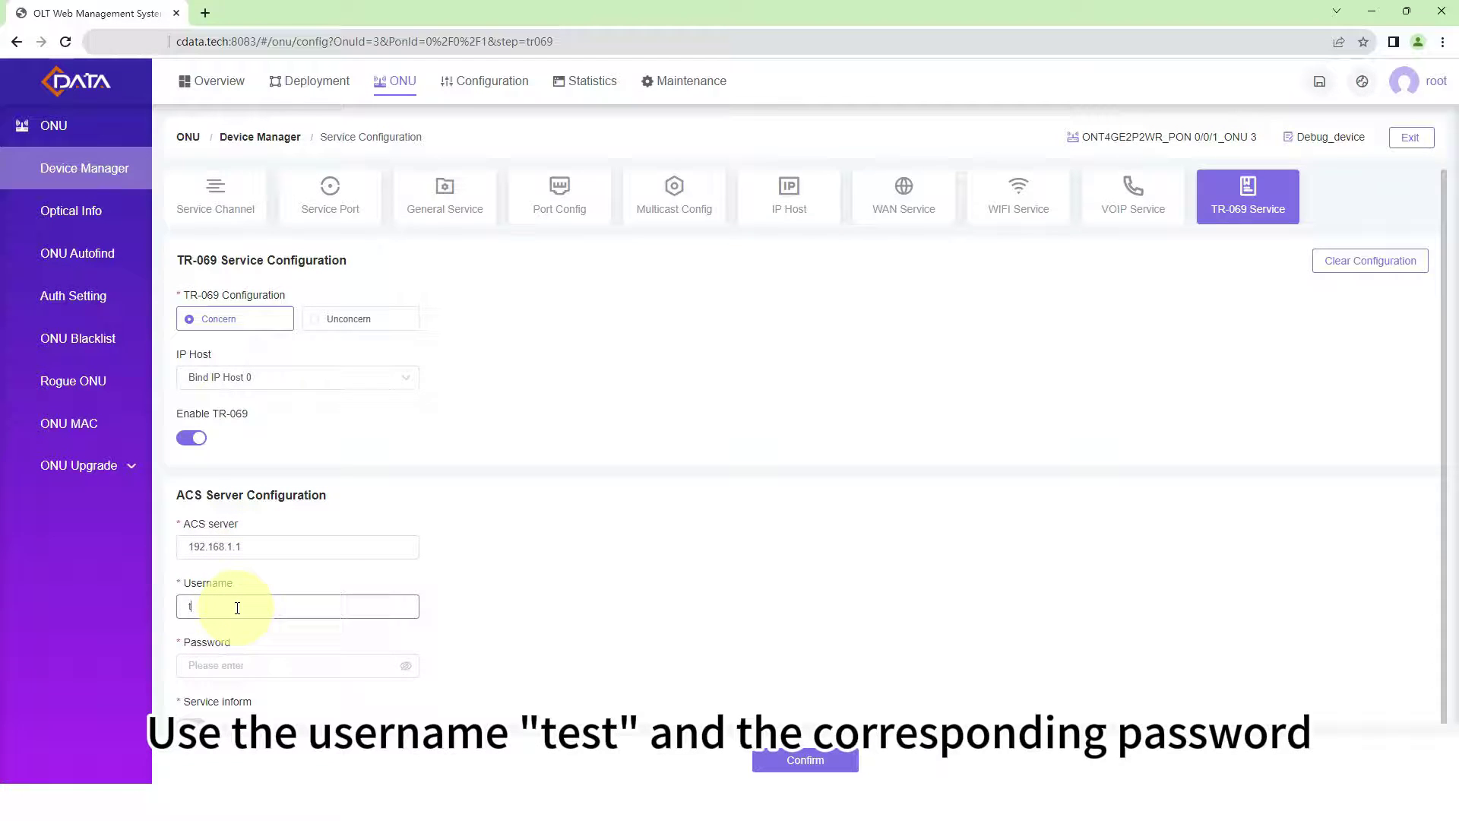
pyautogui.write('est')
pyautogui.click(229, 674)
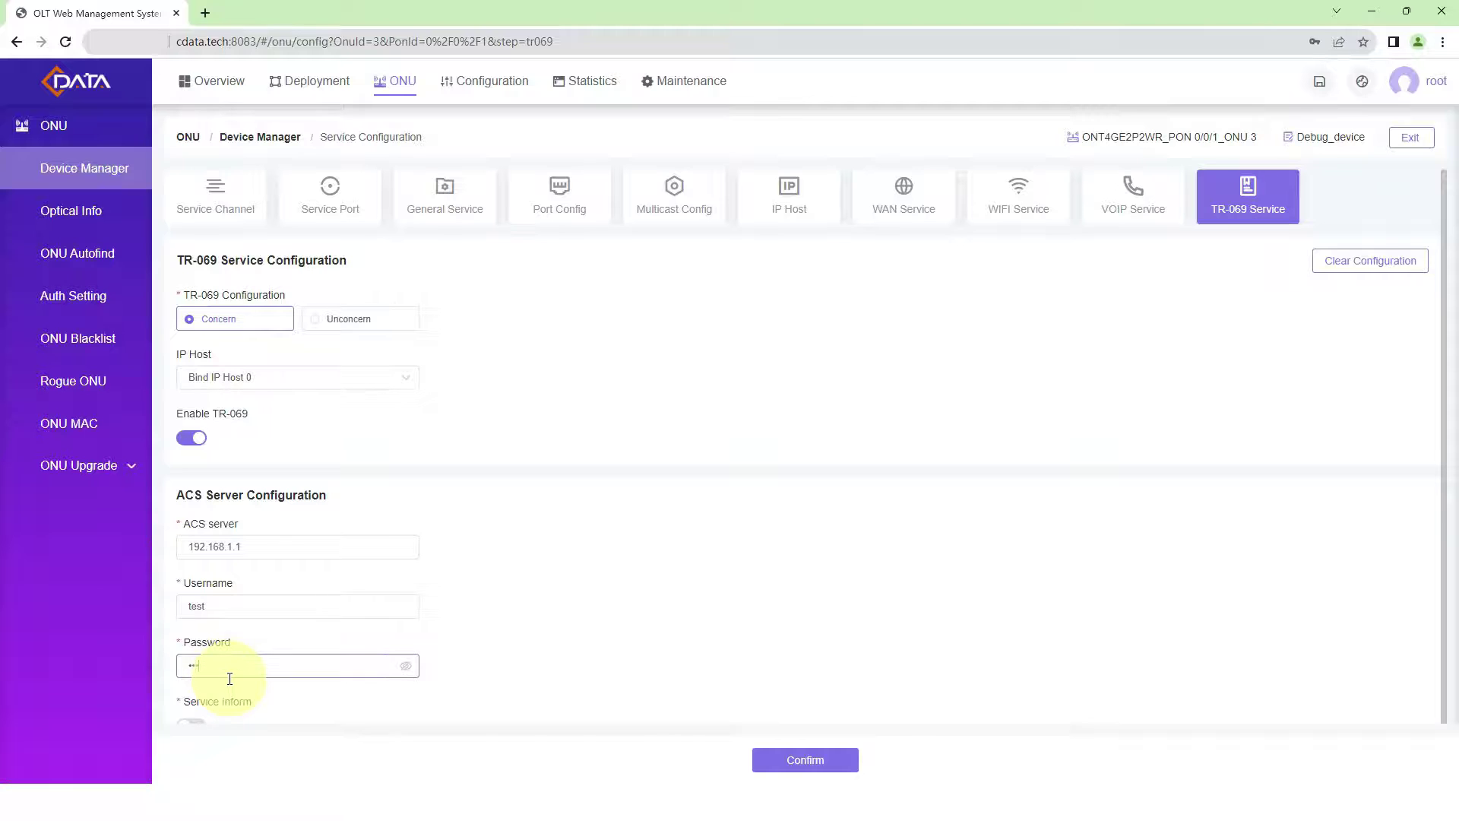
pyautogui.scroll(-1, 229, 678)
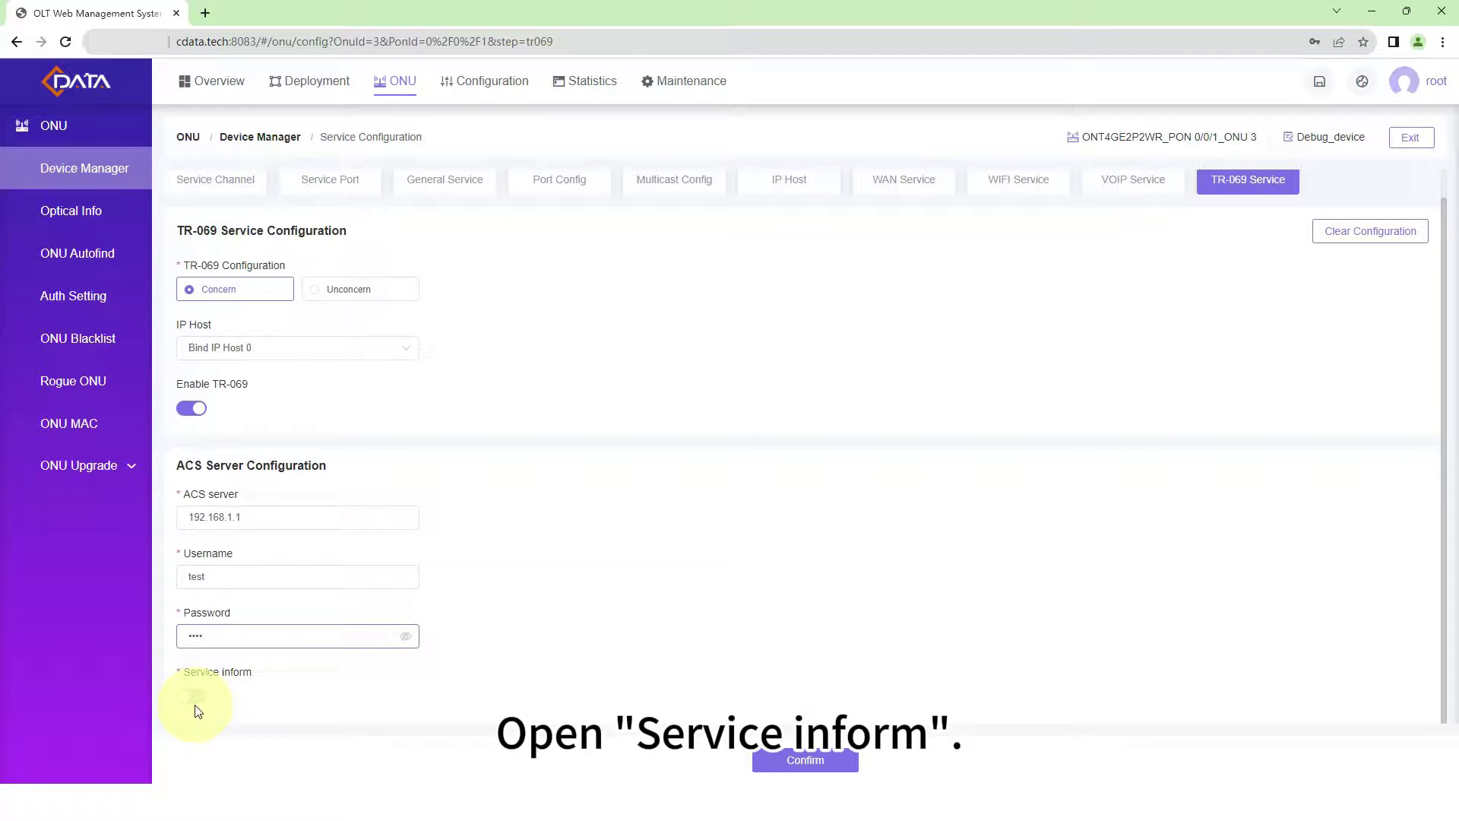
pyautogui.click(195, 697)
pyautogui.scroll(-2, 200, 701)
pyautogui.click(212, 693)
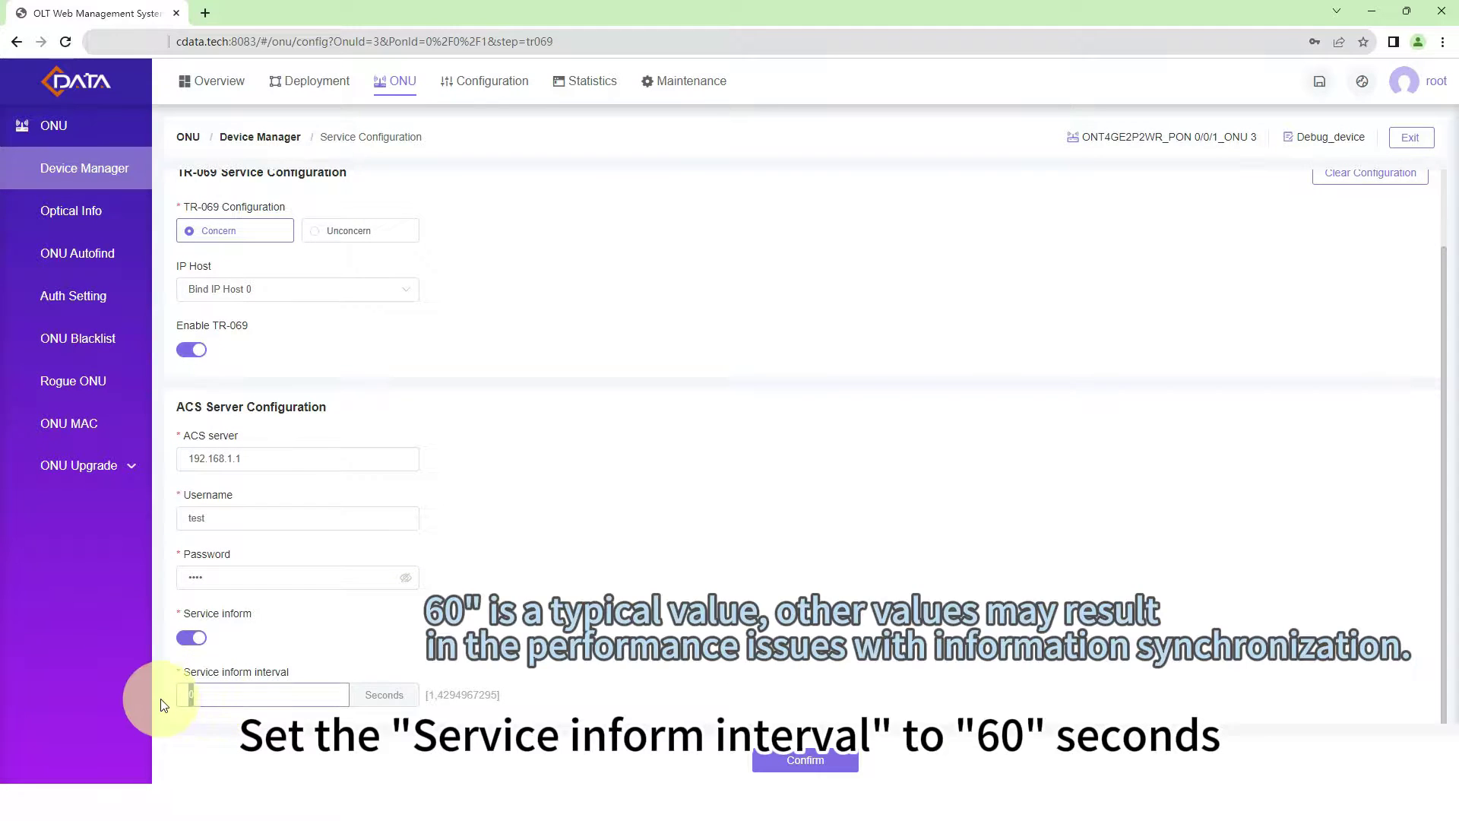
pyautogui.write('60')
pyautogui.click(772, 762)
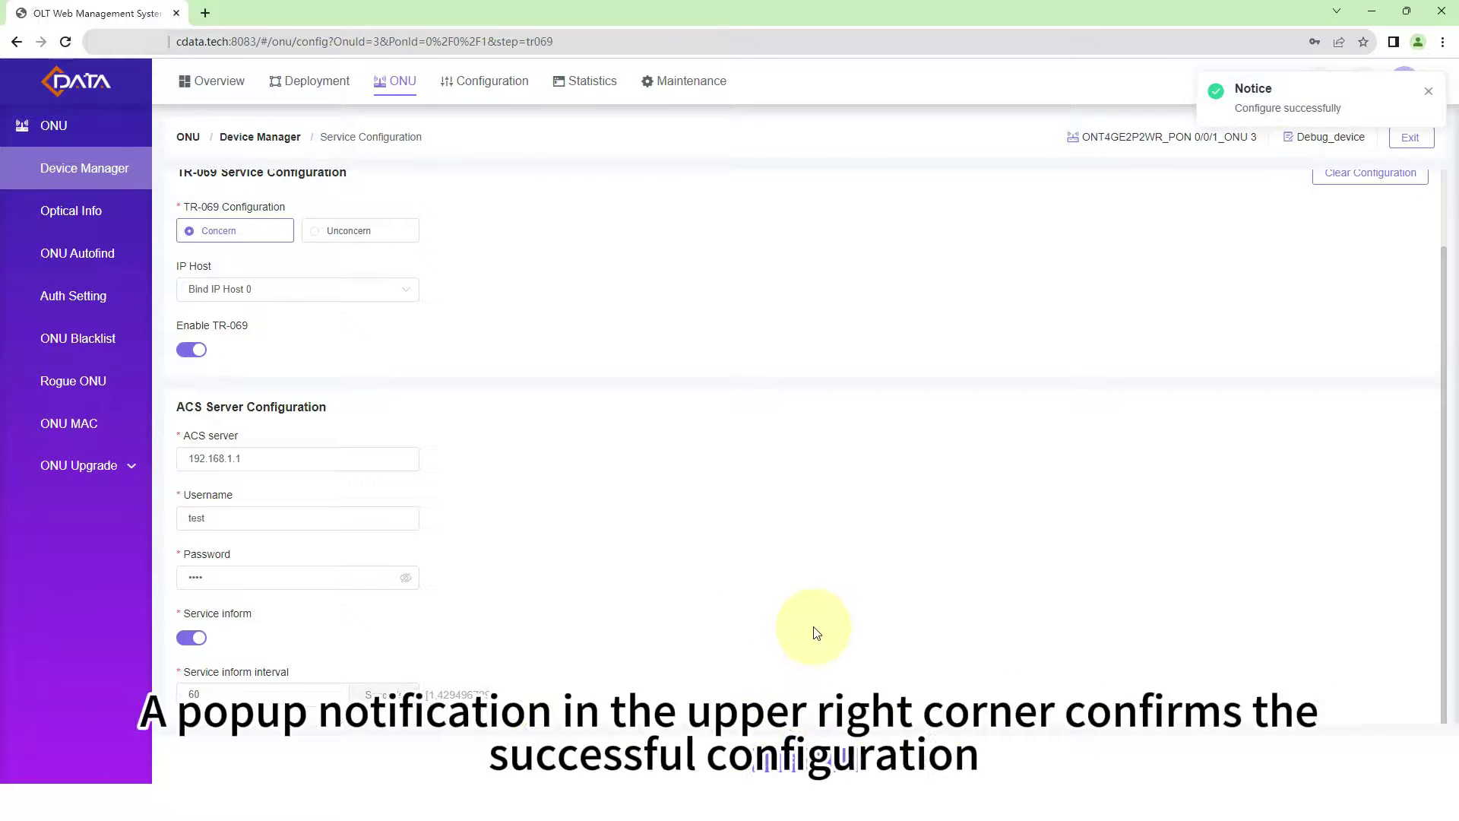
pyautogui.scroll(1, 1021, 565)
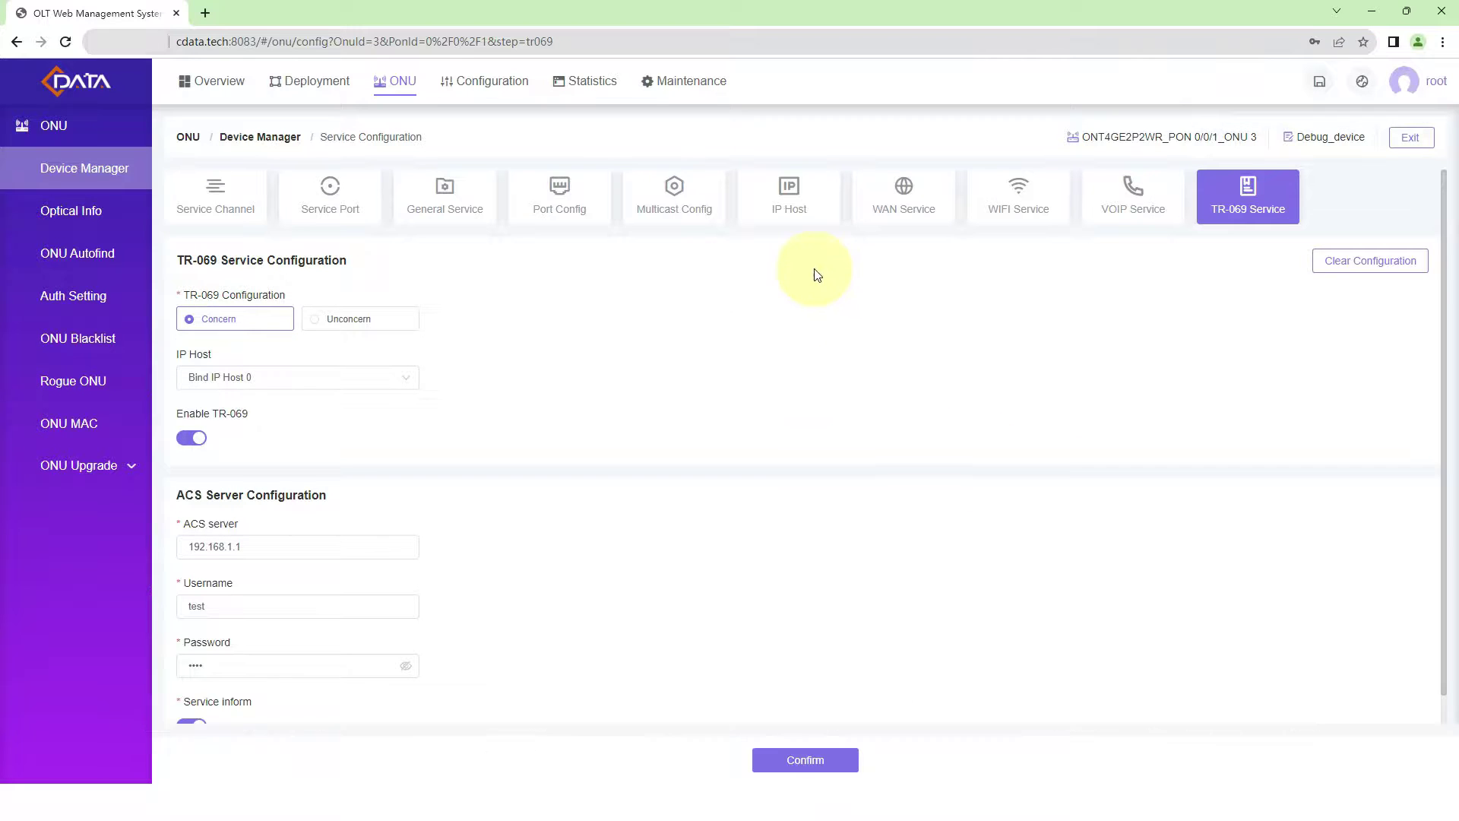
# - Check that IP Host 0 (VLAN 100, DHCP) now shows the TR-069 tag
pyautogui.click(795, 208)
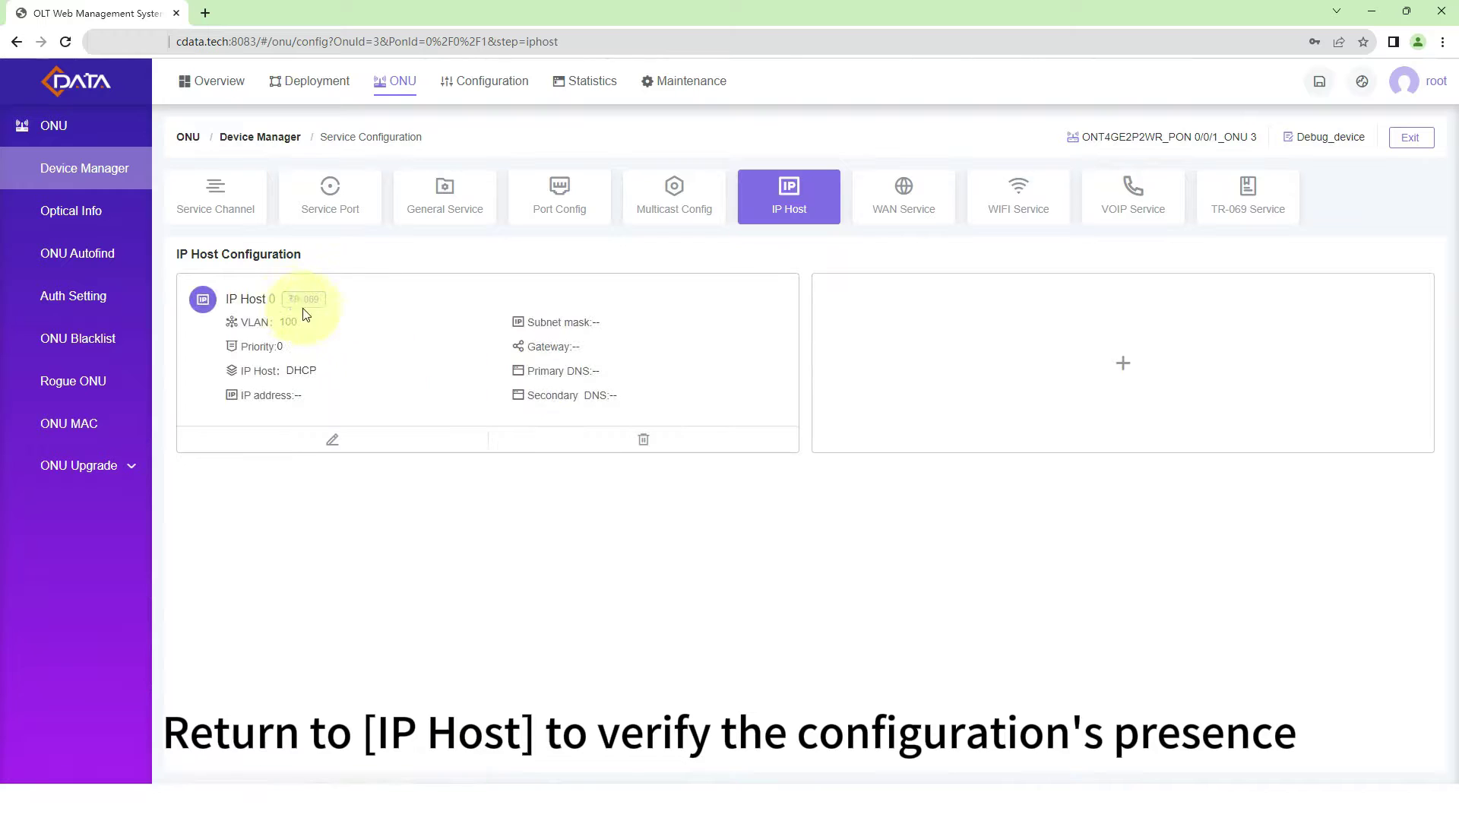